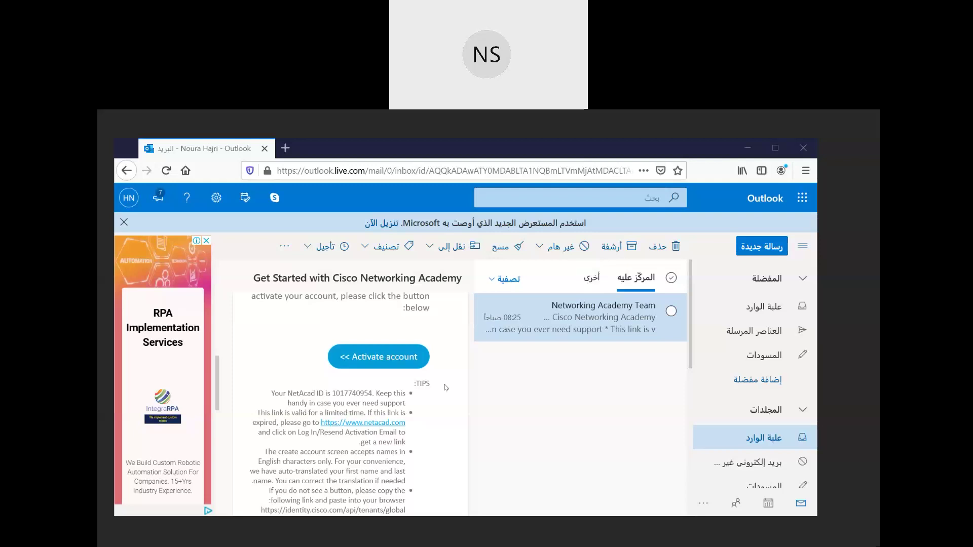
Step: From the activation email, open the registration form and enter the learner's first and last name
{"action": "left_click", "coordinate": [399, 369]}
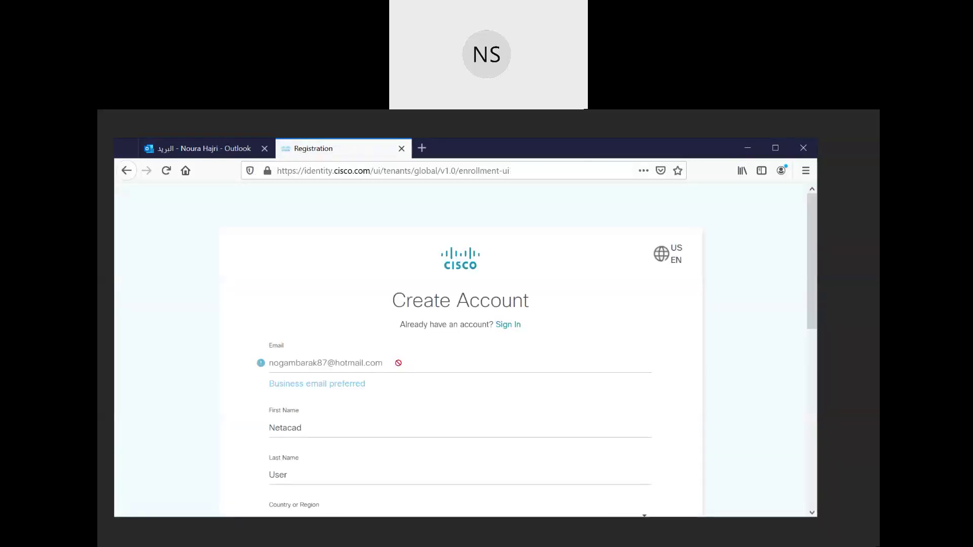
{"action": "scroll", "coordinate": [756, 380], "scroll_direction": "down", "scroll_amount": 3}
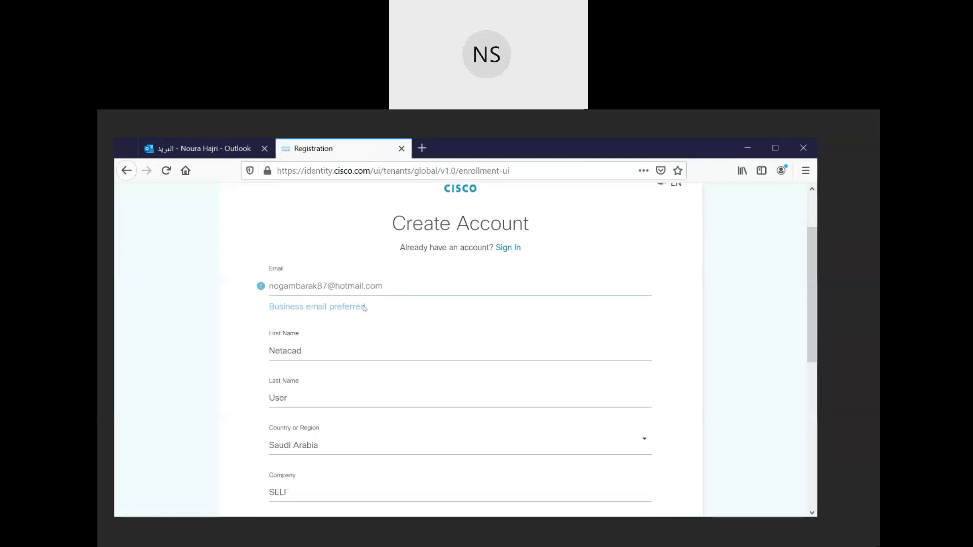
{"action": "left_click_drag", "start_coordinate": [303, 351], "coordinate": [258, 346]}
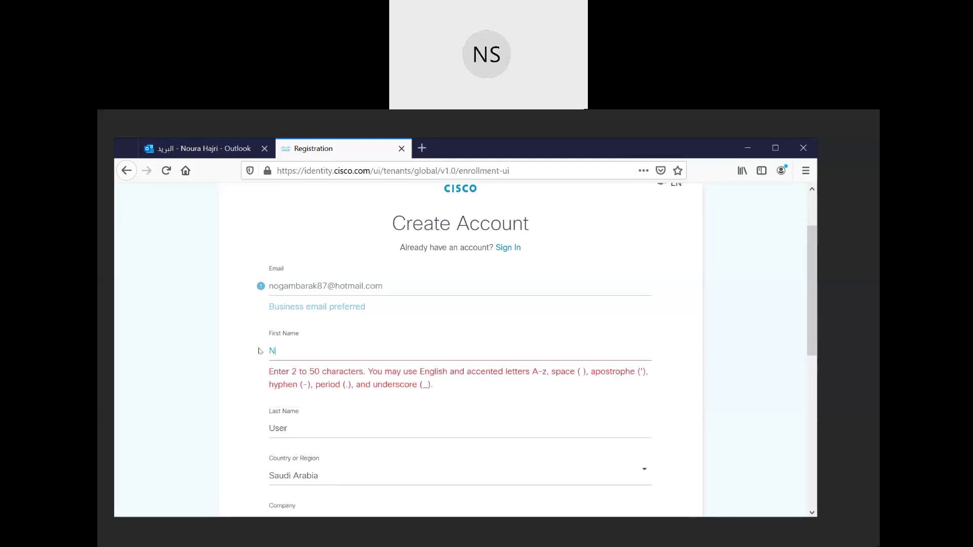
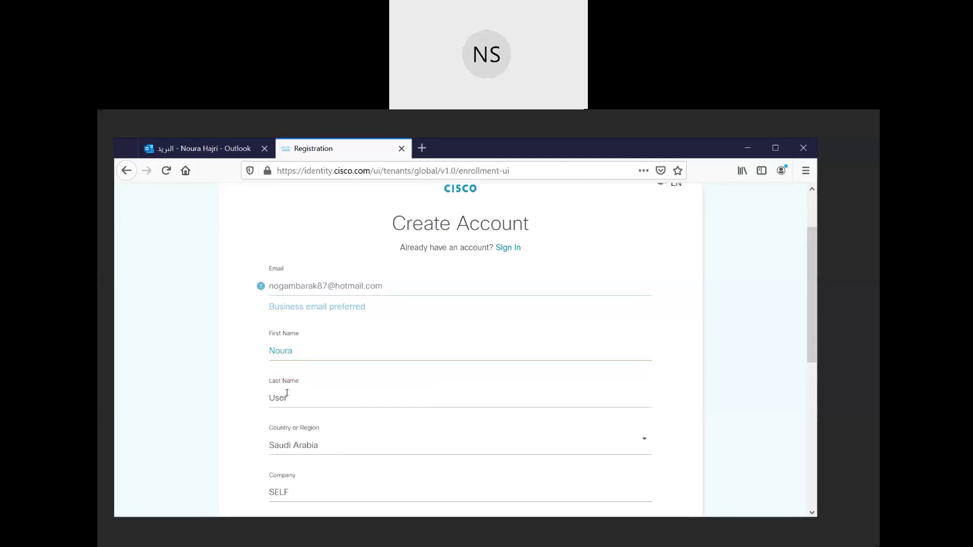
{"action": "left_click_drag", "start_coordinate": [288, 398], "coordinate": [264, 400]}
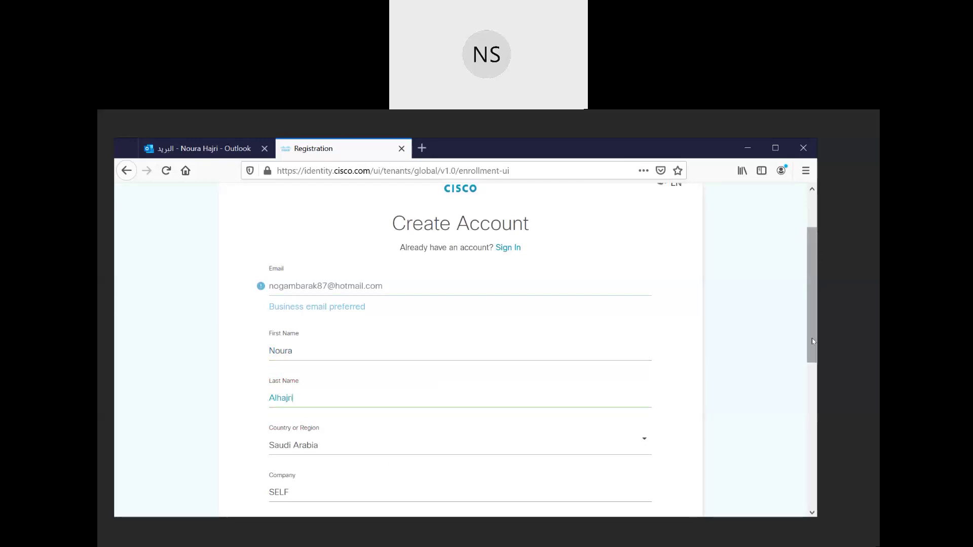
{"action": "left_click_drag", "start_coordinate": [814, 341], "coordinate": [806, 435]}
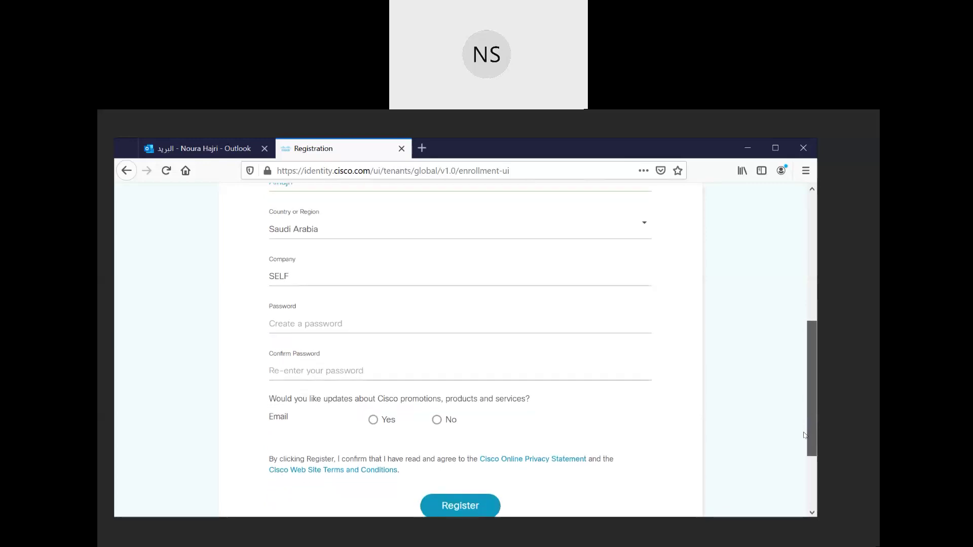
{"action": "left_click_drag", "start_coordinate": [805, 435], "coordinate": [803, 464]}
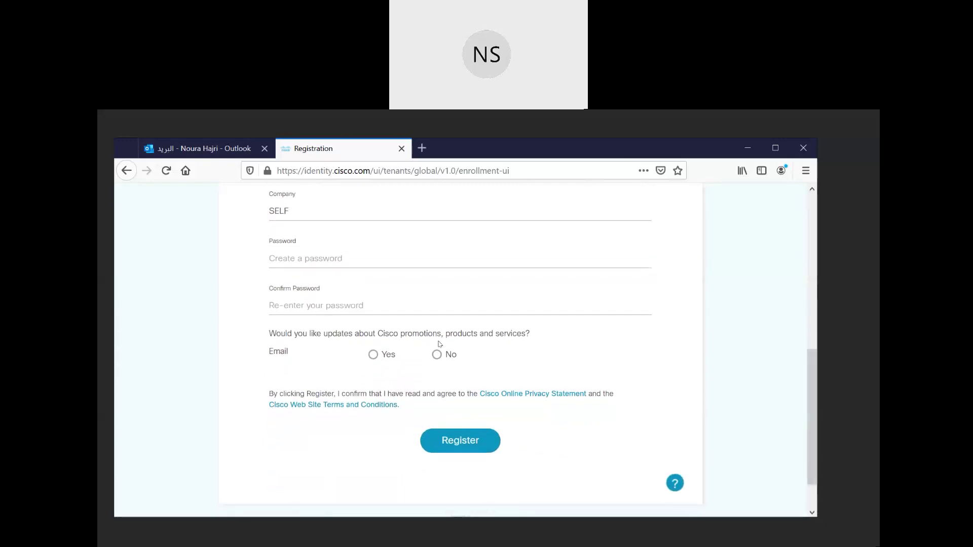
Step: Dismiss Firefox's generated-password suggestion and enter a rule-compliant account password in Password
{"action": "left_click", "coordinate": [327, 253]}
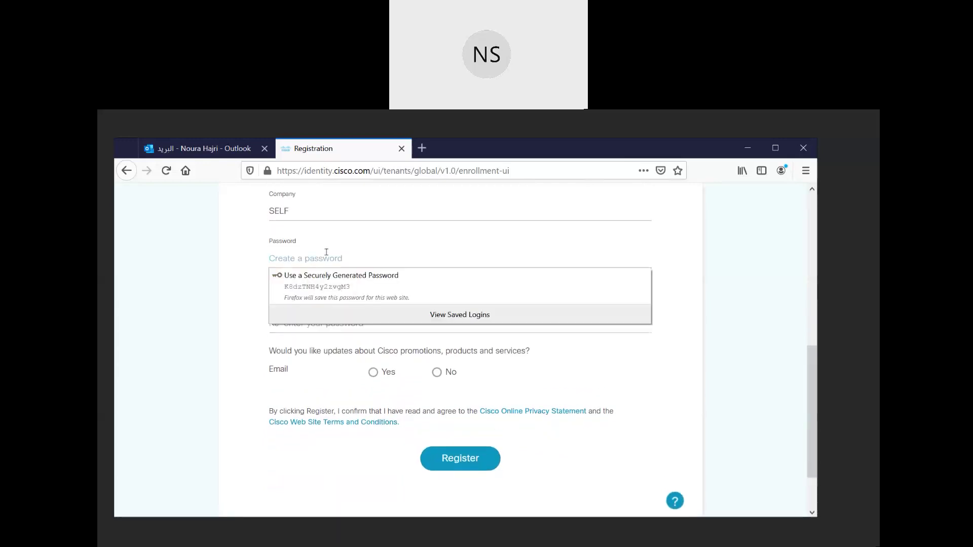
{"action": "left_click", "coordinate": [354, 248]}
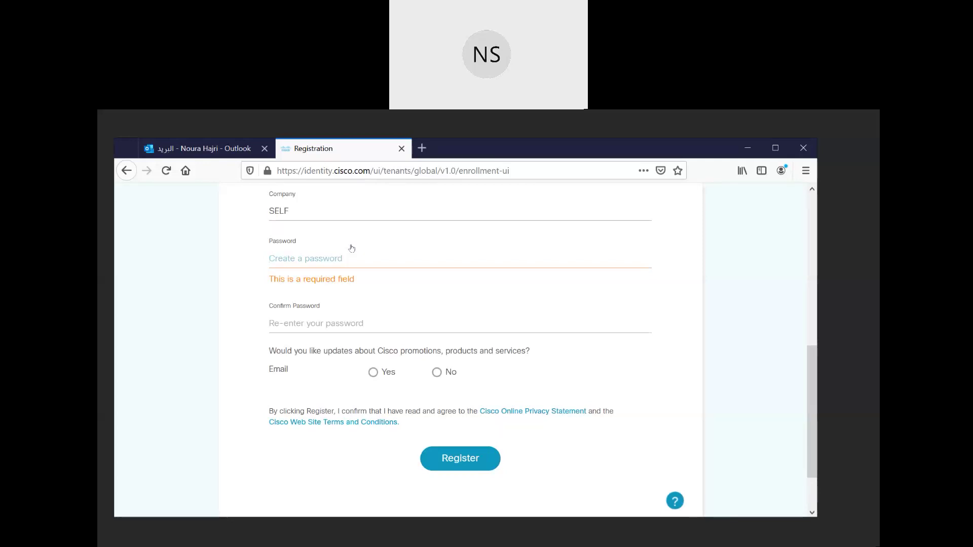
{"action": "type", "text": "N"}
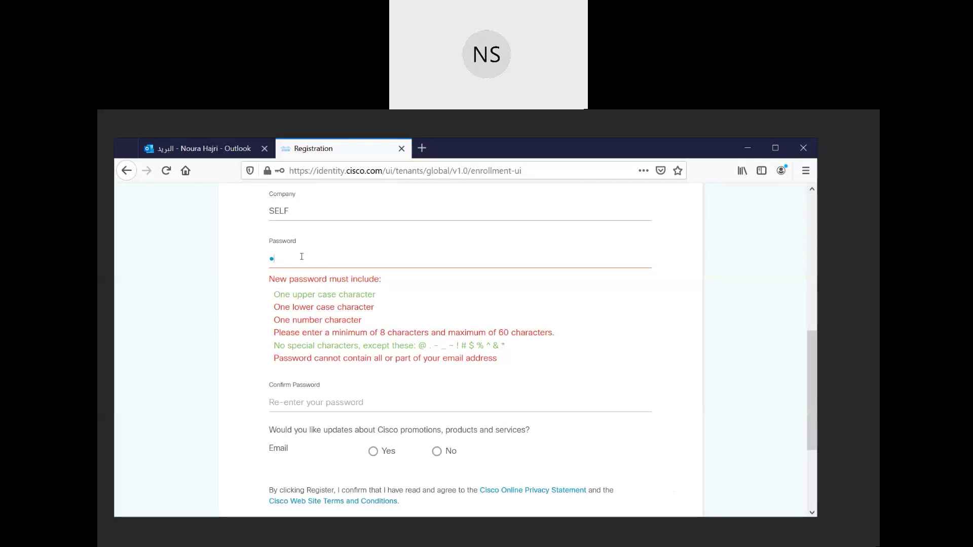
{"action": "type", "text": "********"}
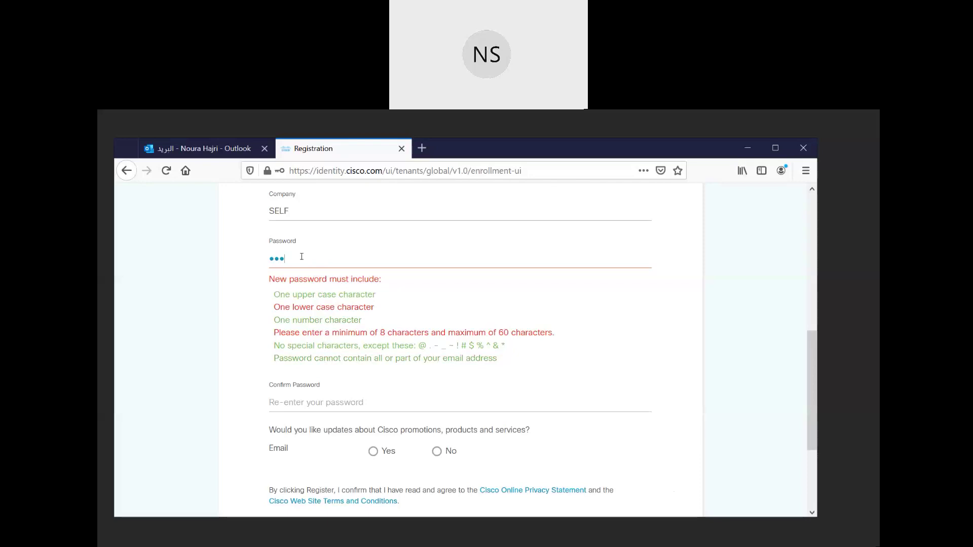
{"action": "type", "text": "***"}
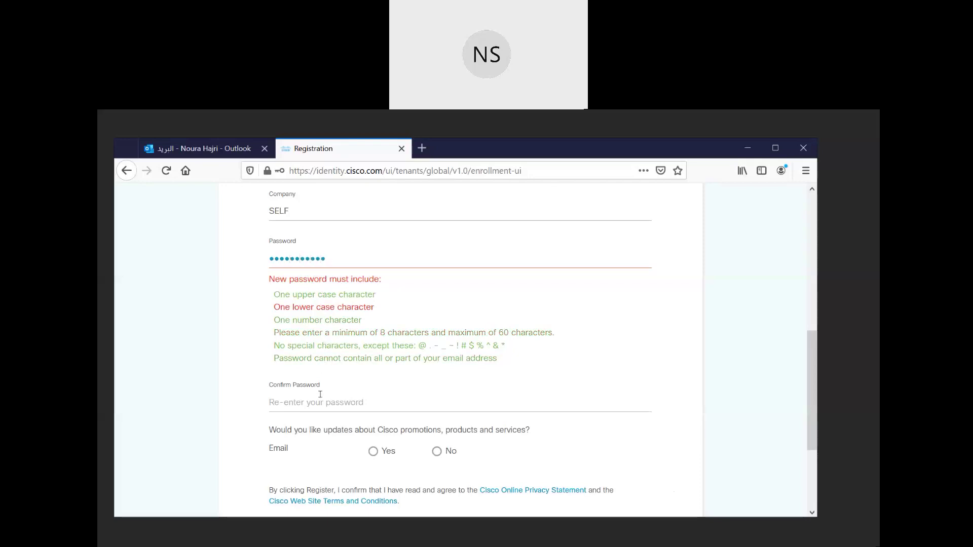
{"action": "type", "text": "*"}
{"action": "double_click", "coordinate": [309, 257]}
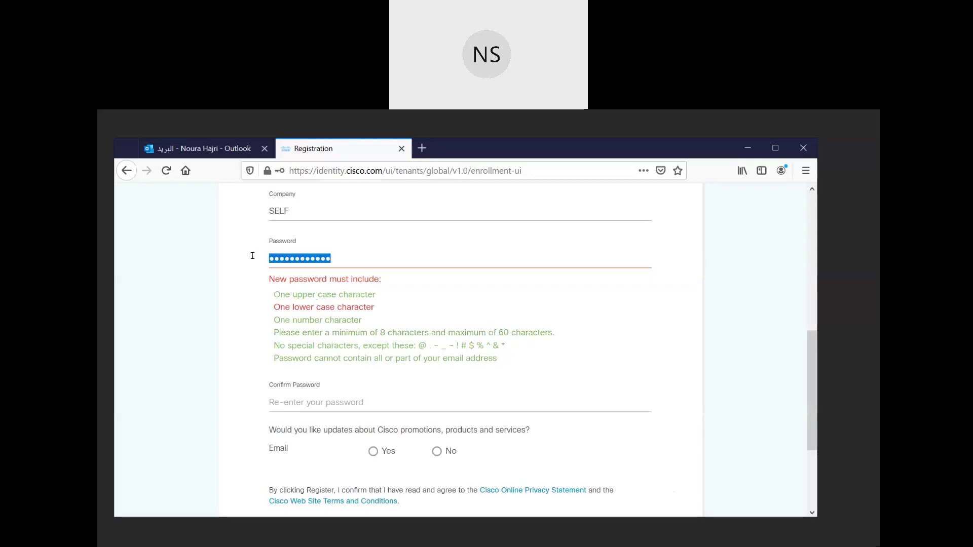
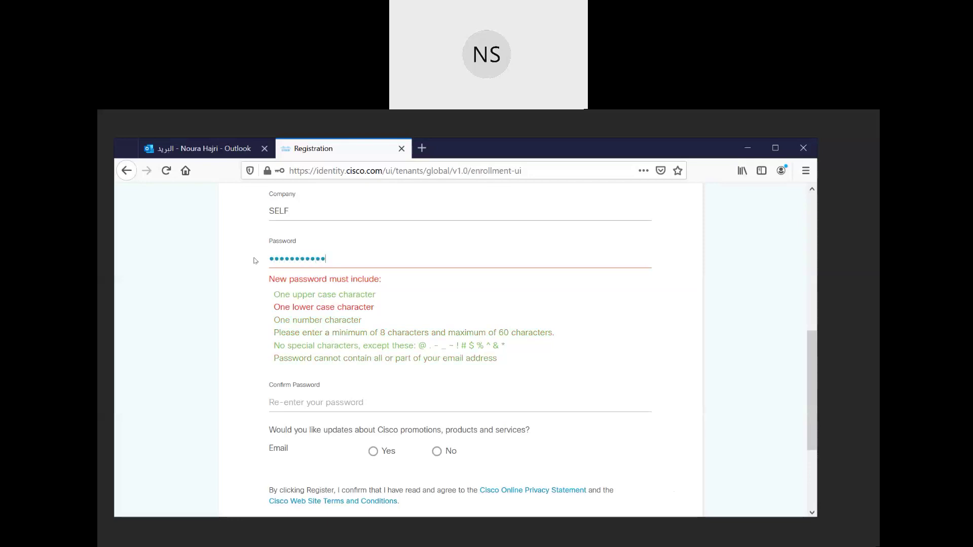
Step: Retype the password in Confirm Password, decline Firefox saving it, and enter the six-digit captcha code
{"action": "left_click", "coordinate": [287, 306]}
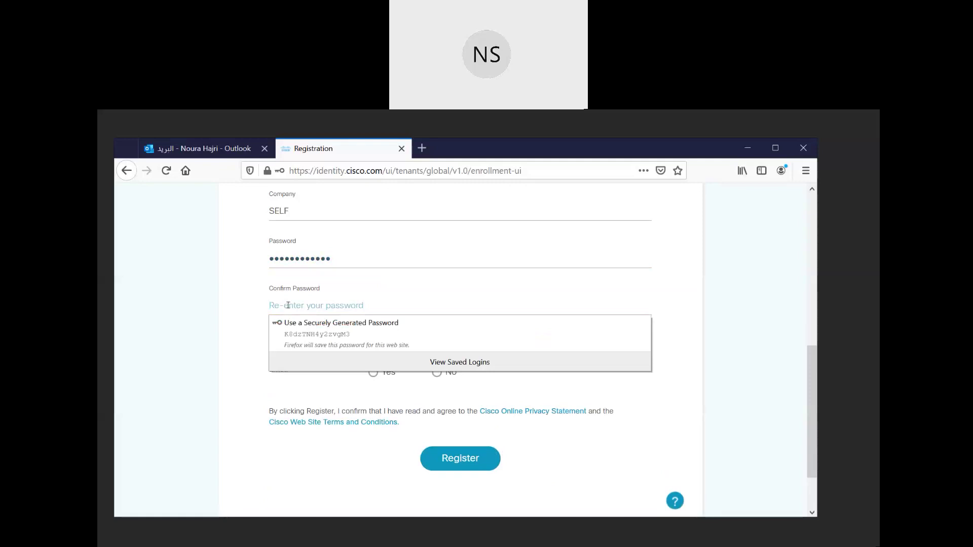
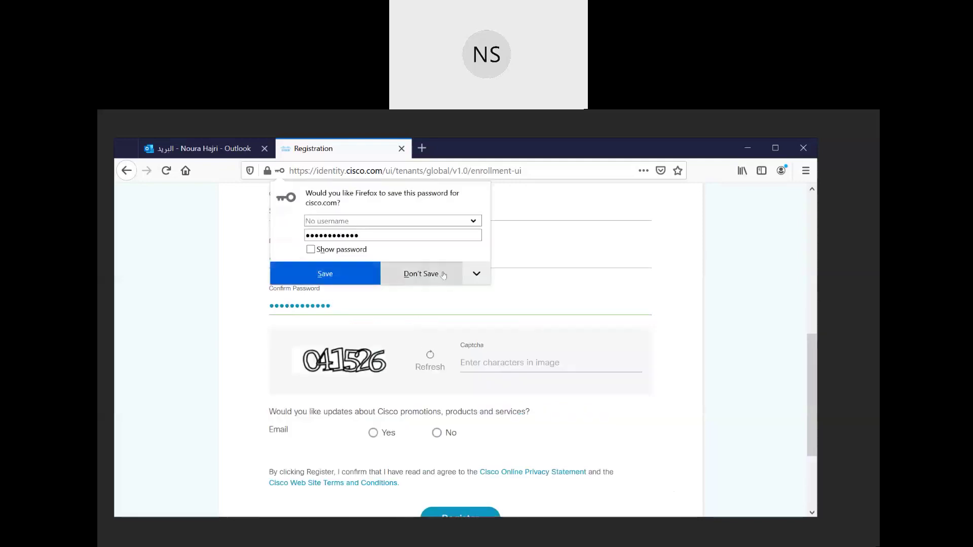
{"action": "left_click", "coordinate": [445, 274]}
{"action": "left_click", "coordinate": [493, 363]}
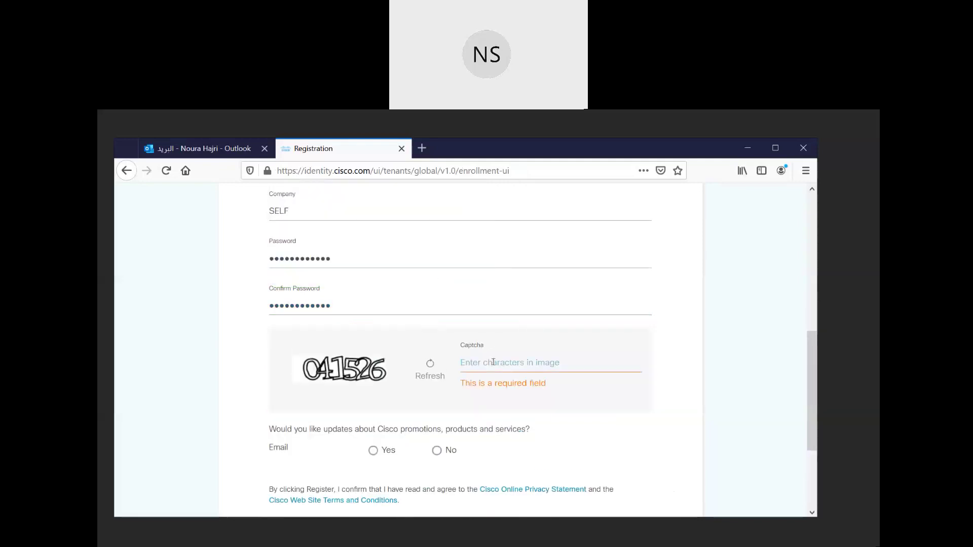
{"action": "type", "text": "04"}
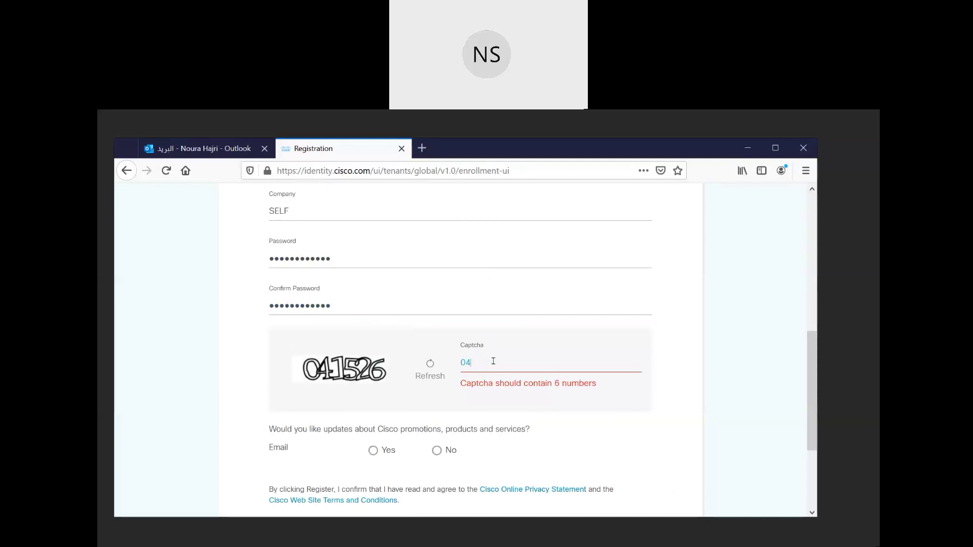
{"action": "type", "text": "1526"}
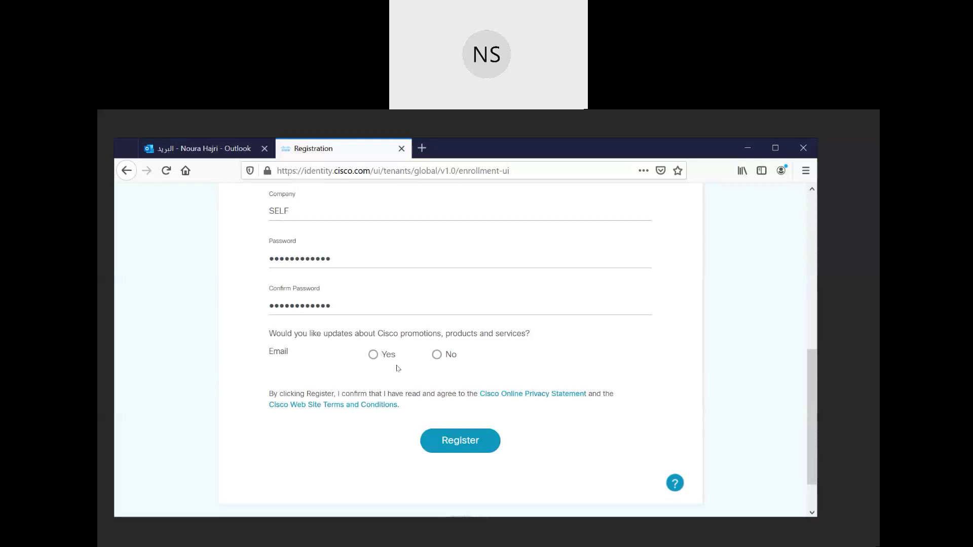
Step: Choose Yes for Cisco email updates and submit the registration
{"action": "left_click", "coordinate": [372, 356]}
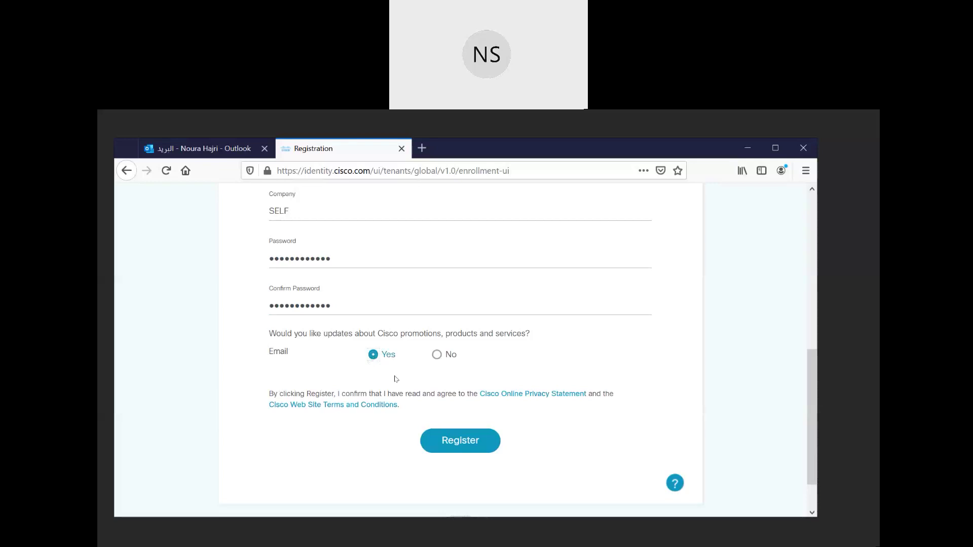
{"action": "left_click", "coordinate": [449, 442]}
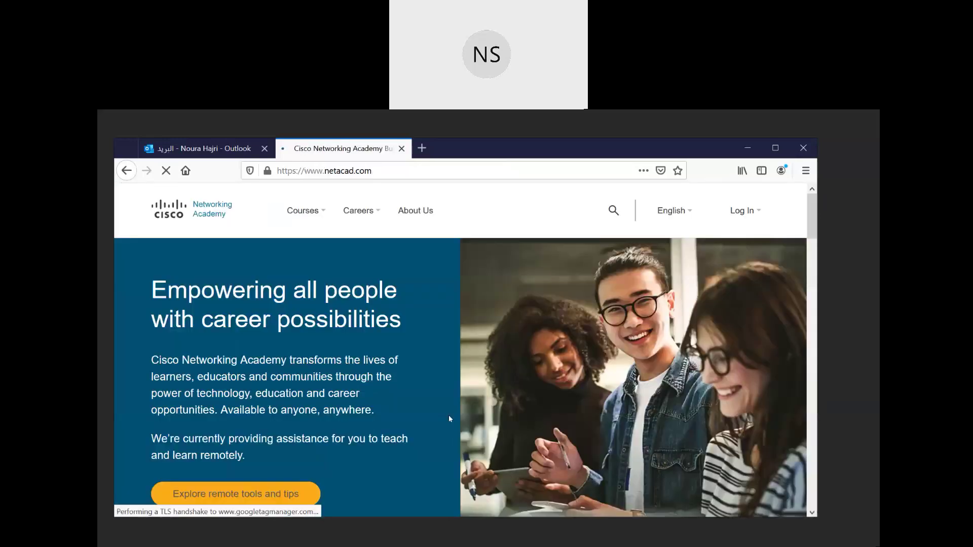
Step: Go to the Networking Academy login and enter the new account's e-mail address
{"action": "mouse_move", "coordinate": [743, 210]}
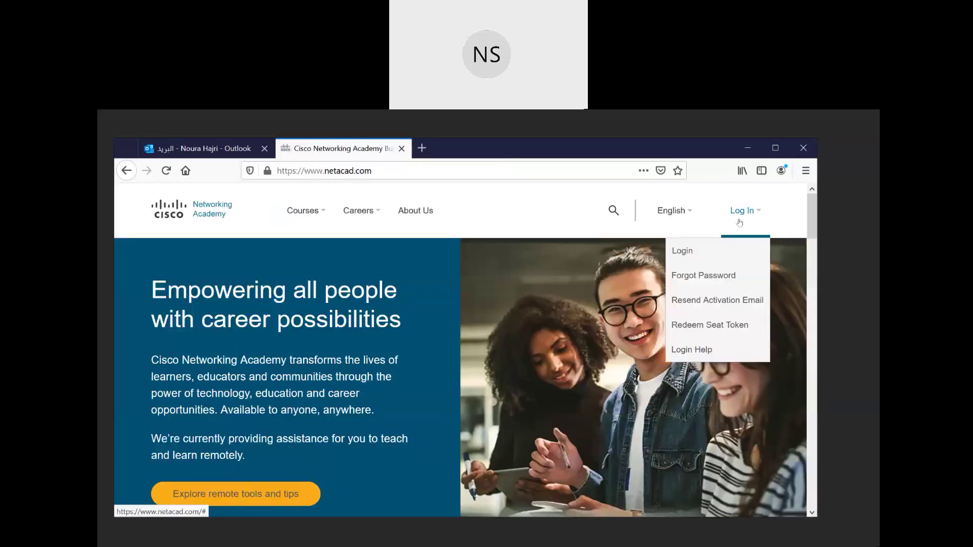
{"action": "left_click", "coordinate": [705, 258]}
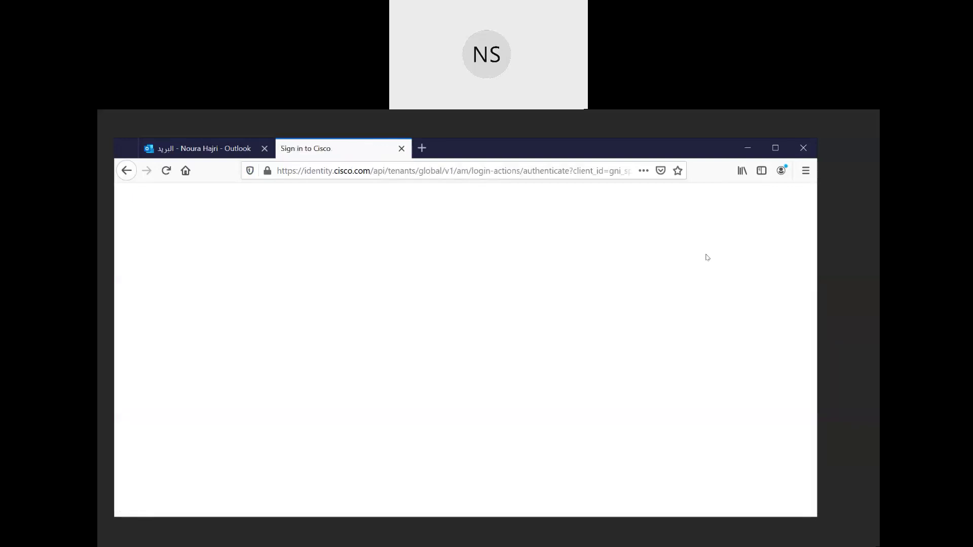
{"action": "left_click_drag", "start_coordinate": [424, 377], "coordinate": [374, 378]}
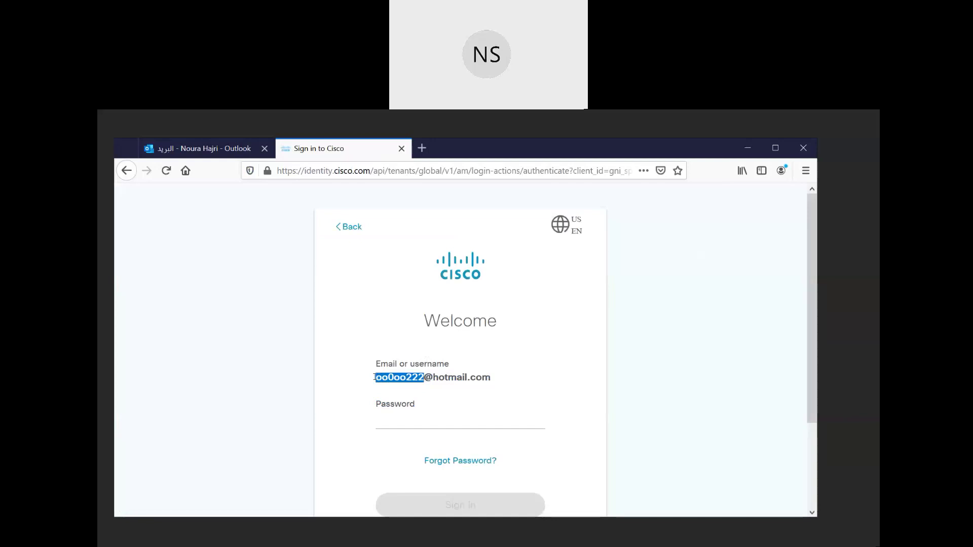
{"action": "left_click", "coordinate": [355, 231]}
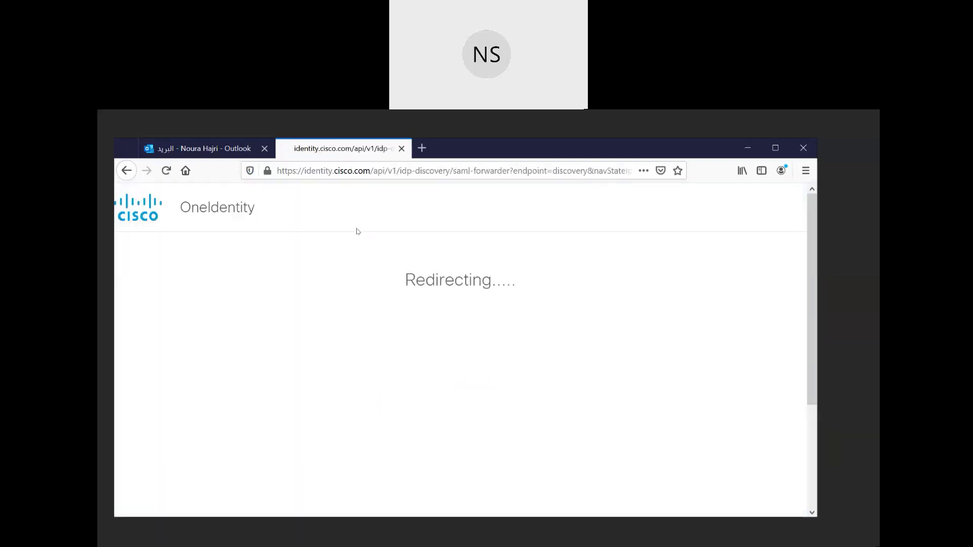
{"action": "left_click", "coordinate": [432, 381]}
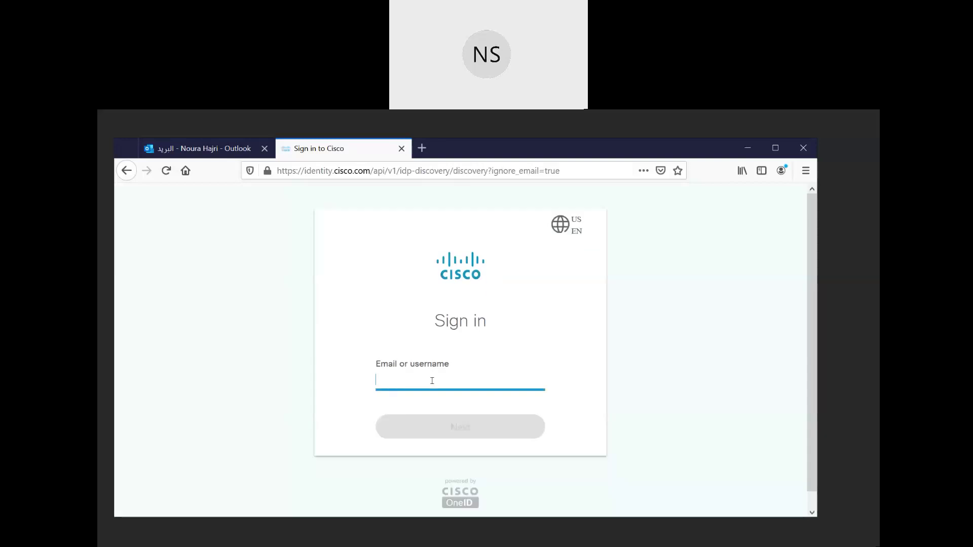
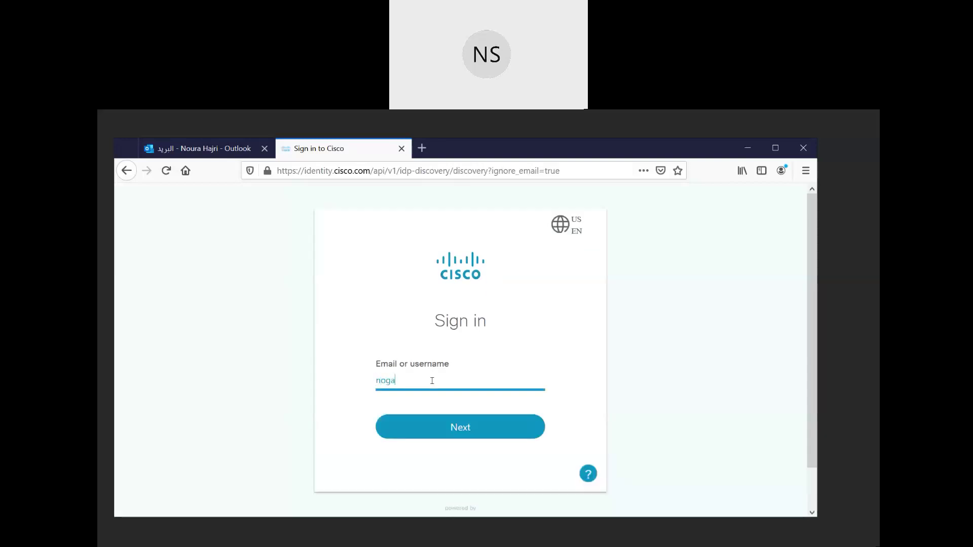
{"action": "left_click", "coordinate": [444, 425]}
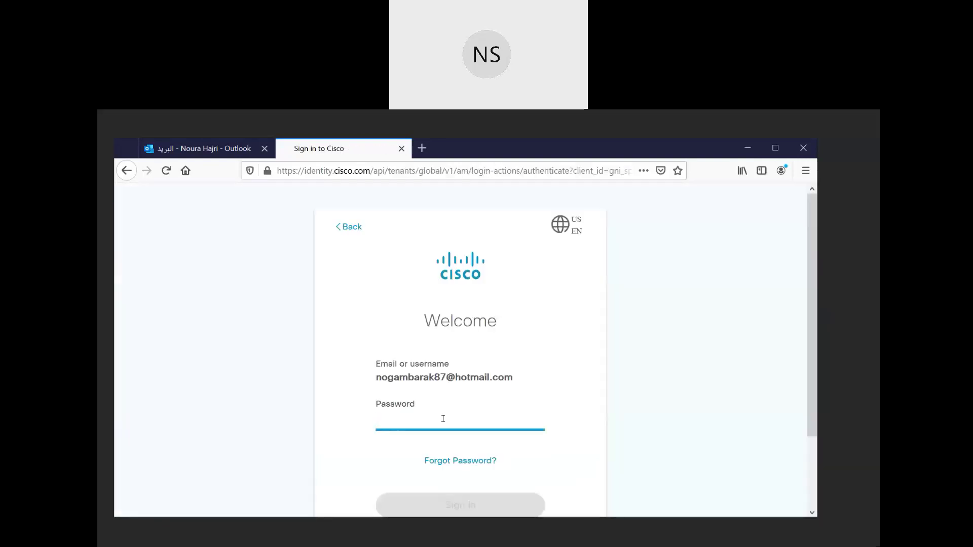
Step: Enter the account password, sign in, and decline saving the login in Firefox
{"action": "type", "text": "*****"}
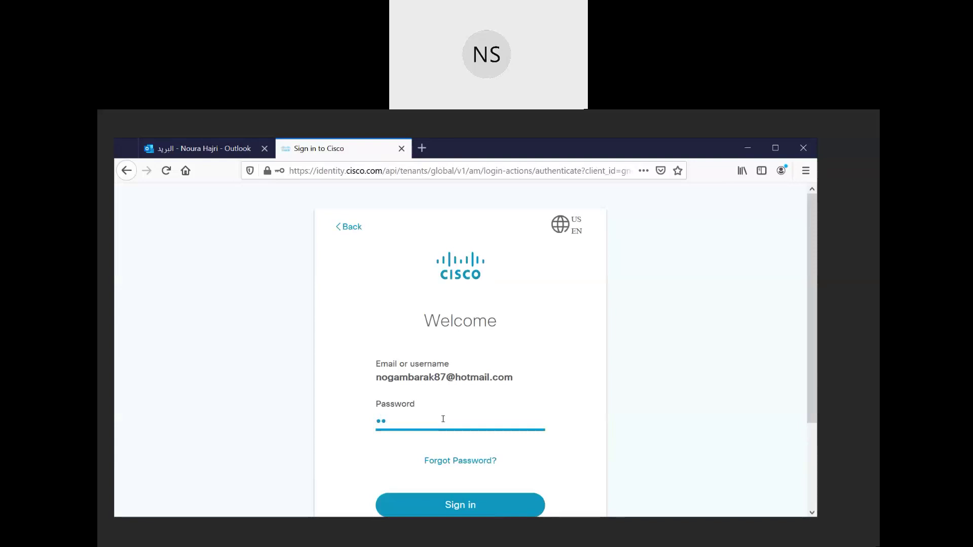
{"action": "type", "text": "*******"}
{"action": "left_click", "coordinate": [448, 507]}
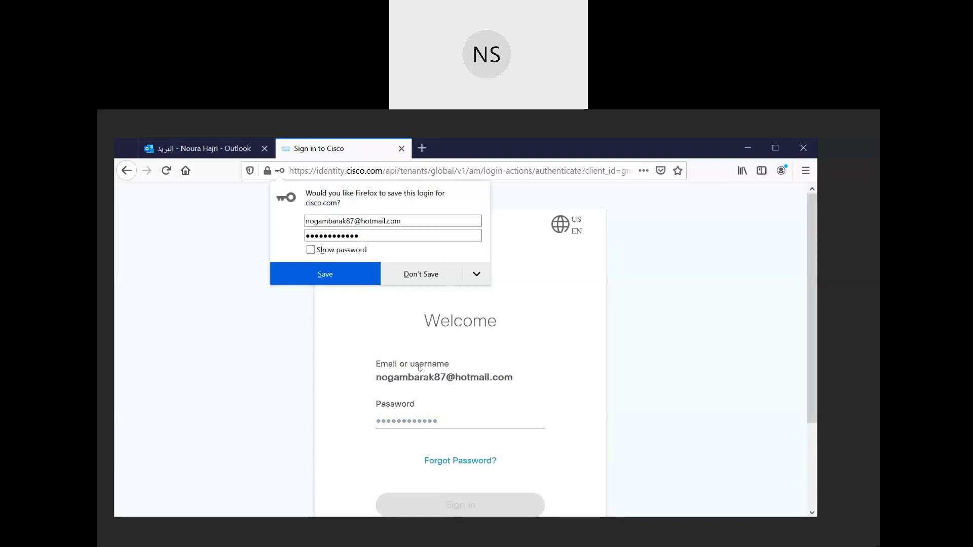
{"action": "left_click", "coordinate": [433, 277]}
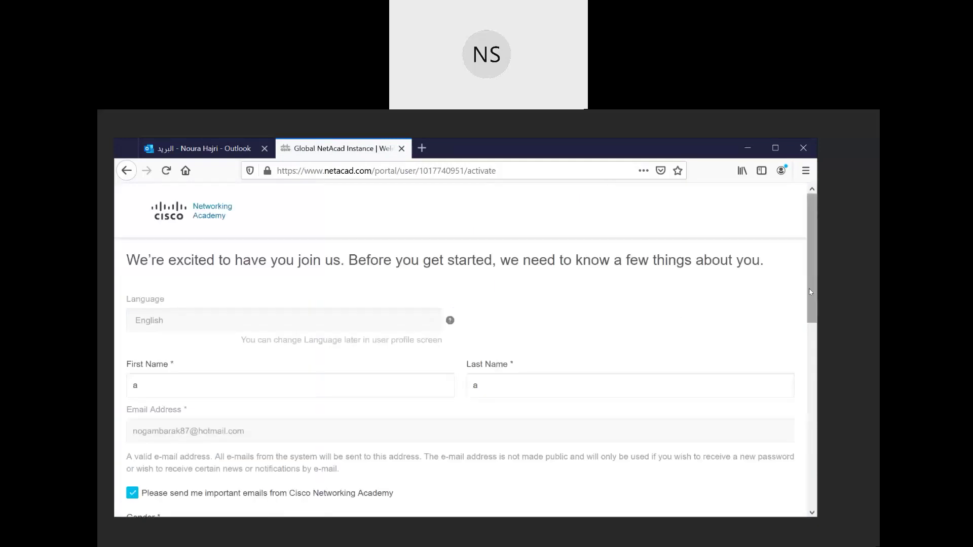
Step: Overwrite the activation form's First Name and Last Name fields with the learner's real name
{"action": "left_click_drag", "start_coordinate": [810, 292], "coordinate": [810, 345]}
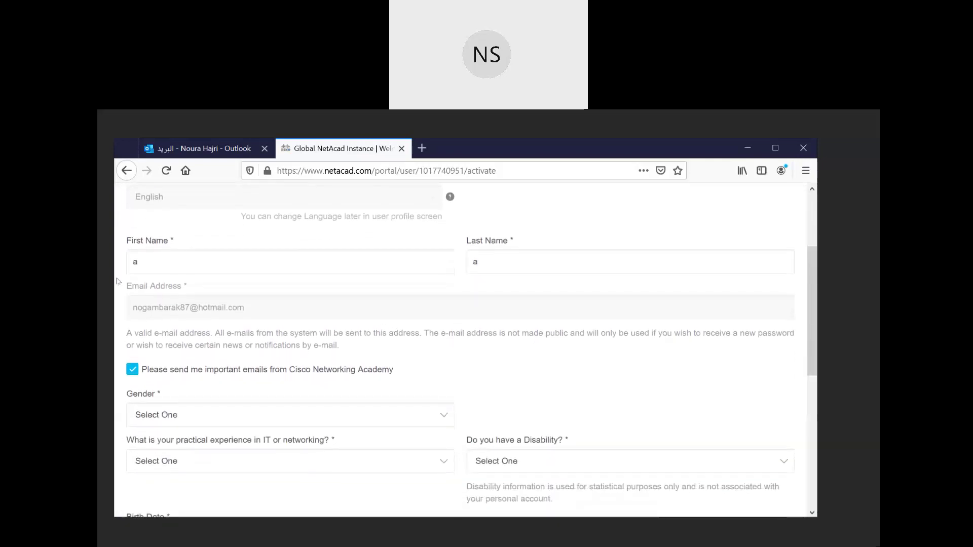
{"action": "left_click", "coordinate": [138, 262]}
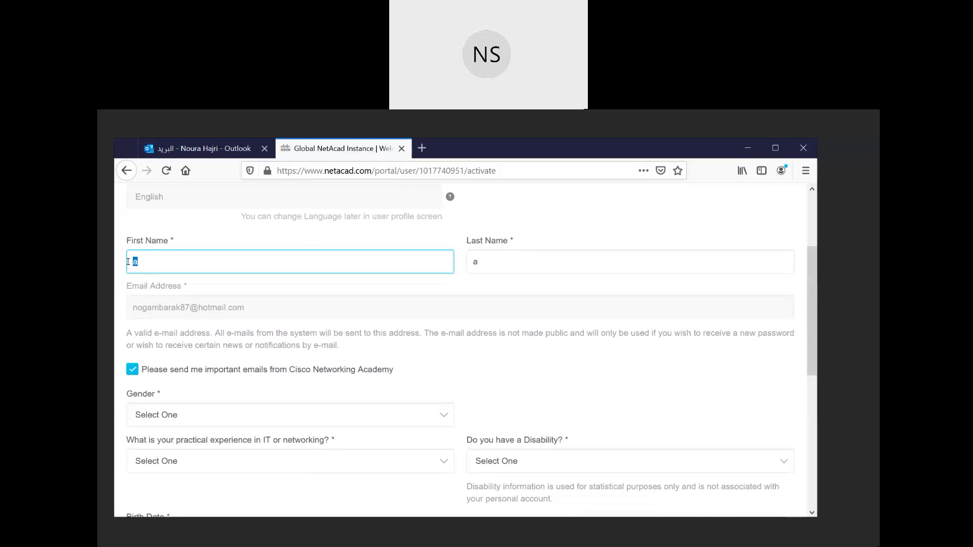
{"action": "left_click", "coordinate": [475, 262]}
{"action": "double_click", "coordinate": [476, 263]}
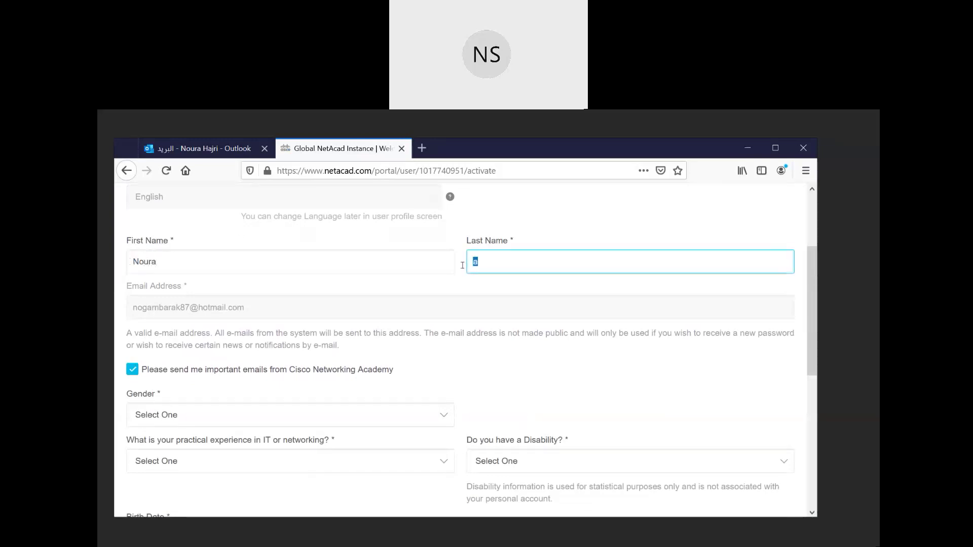
Step: Answer Gender Female, IT experience None, and Disability No on the activation form
{"action": "left_click_drag", "start_coordinate": [810, 298], "coordinate": [815, 357]}
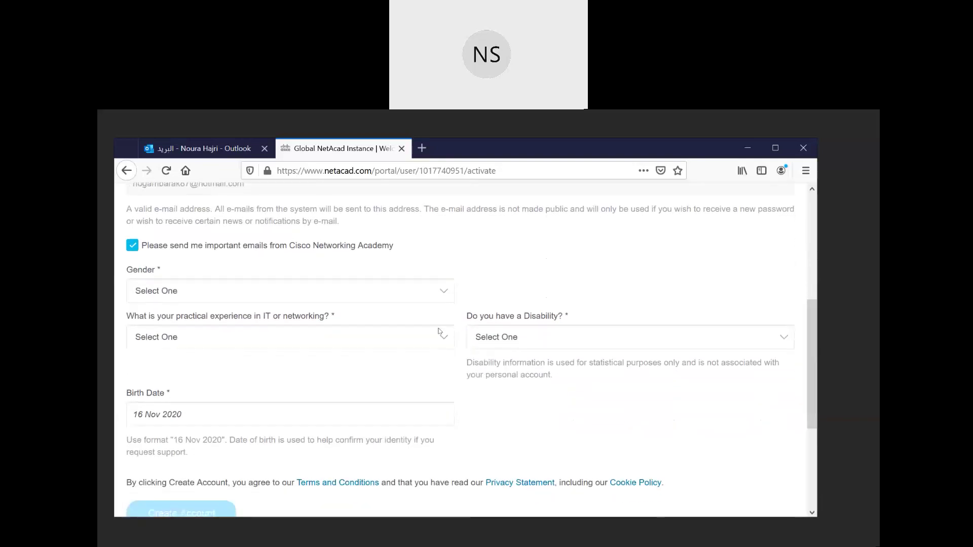
{"action": "left_click", "coordinate": [294, 293]}
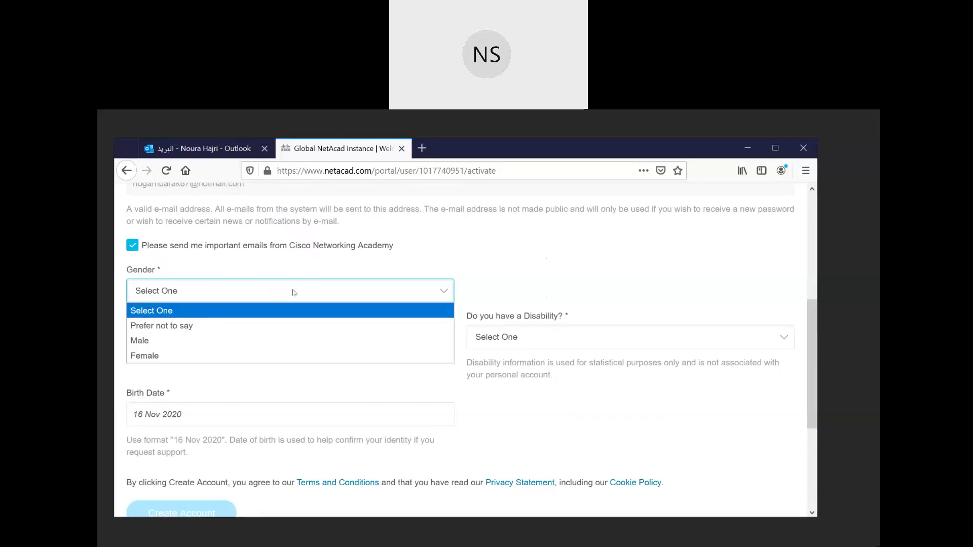
{"action": "left_click", "coordinate": [252, 355]}
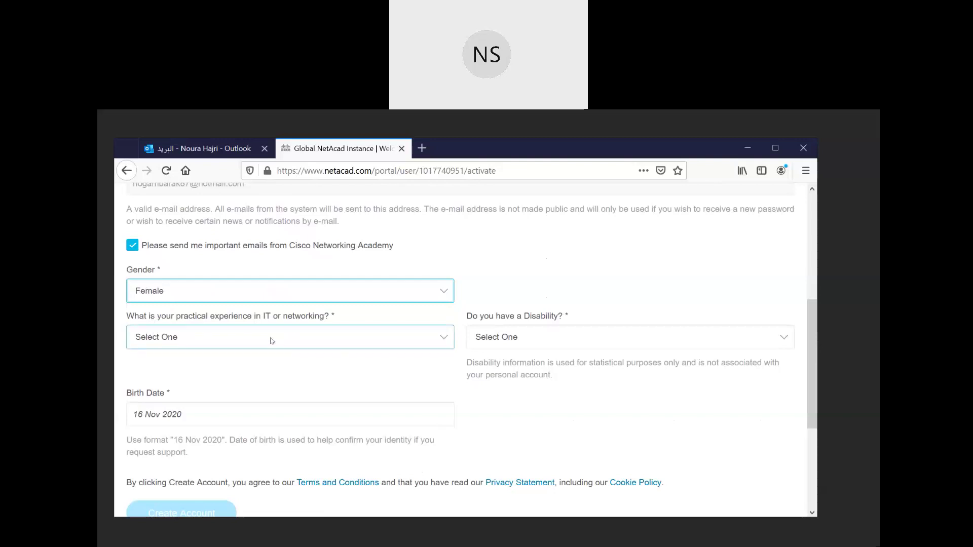
{"action": "left_click", "coordinate": [271, 340]}
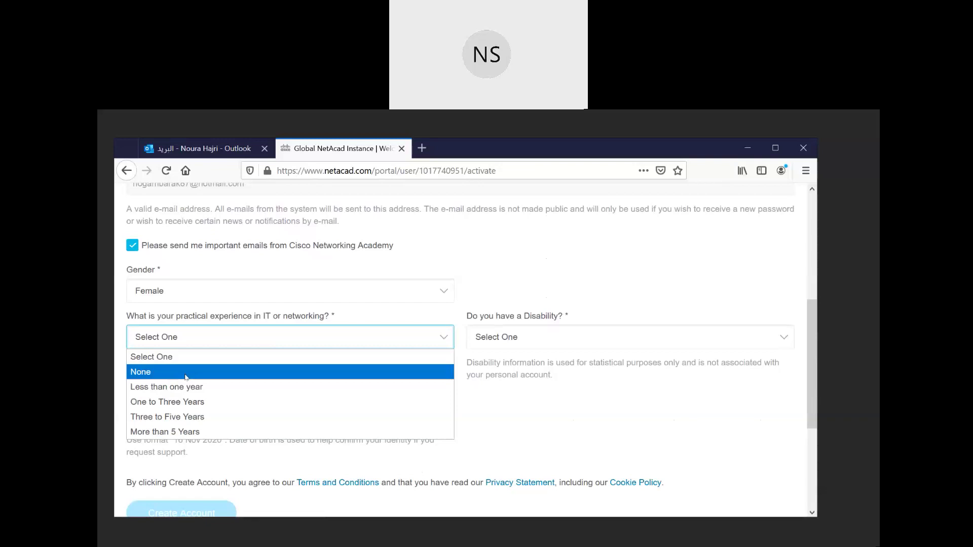
{"action": "left_click", "coordinate": [186, 372]}
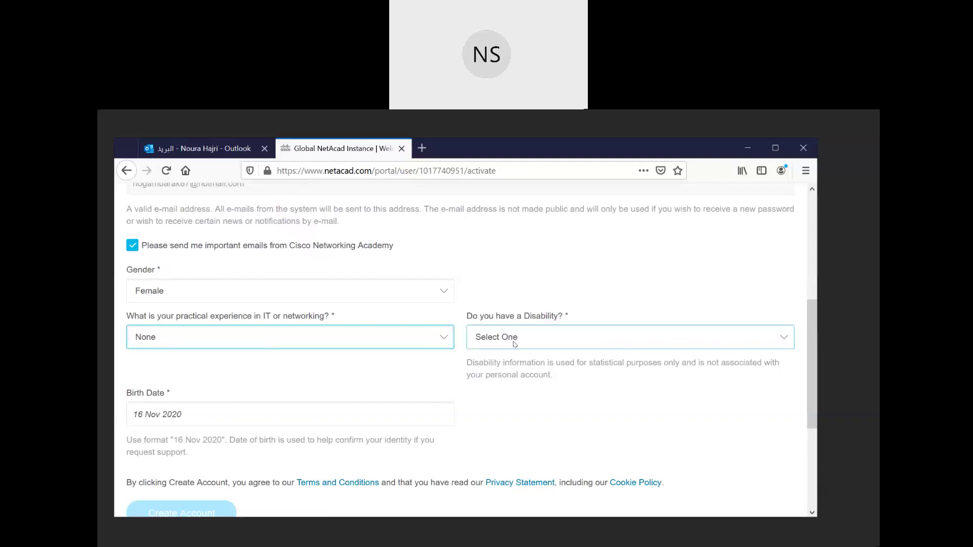
{"action": "left_click", "coordinate": [514, 345]}
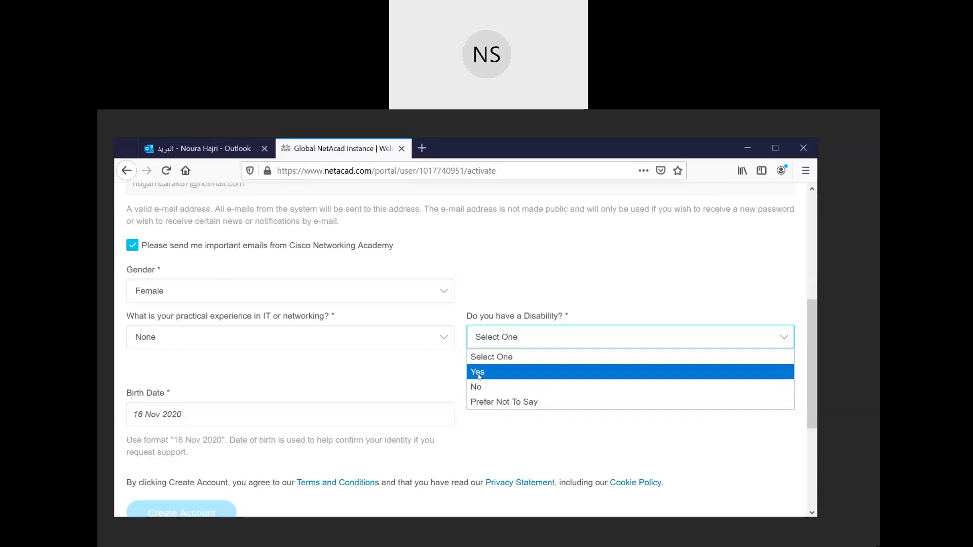
{"action": "left_click", "coordinate": [476, 388]}
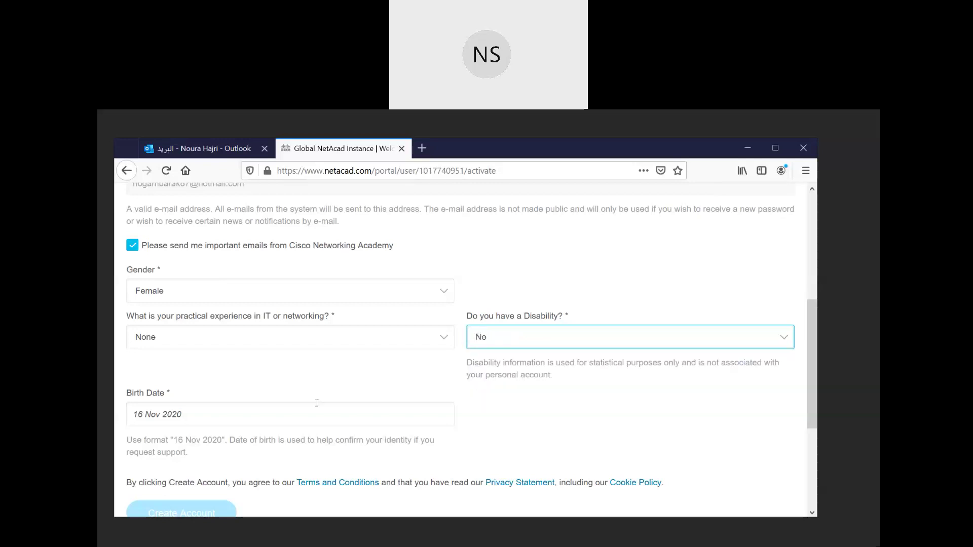
{"action": "left_click", "coordinate": [248, 413]}
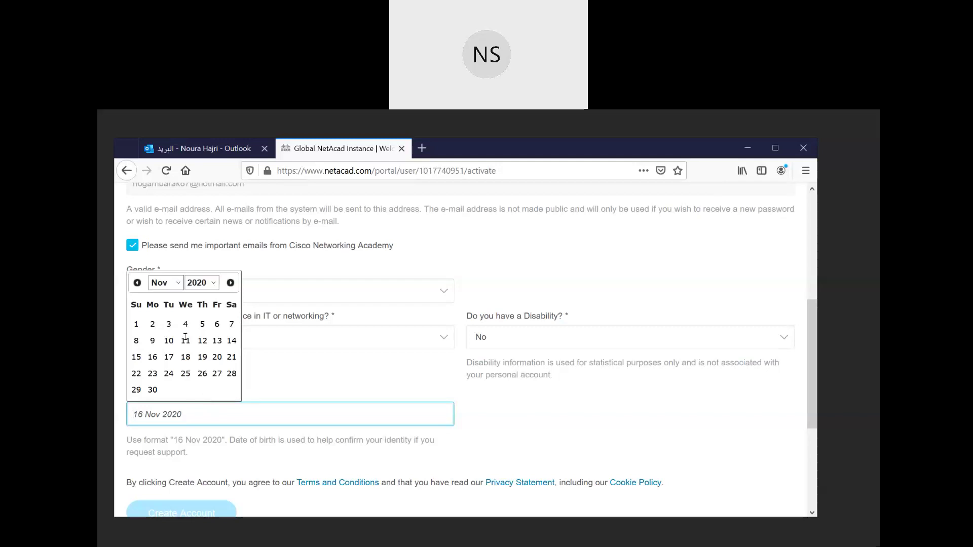
{"action": "left_click", "coordinate": [214, 284]}
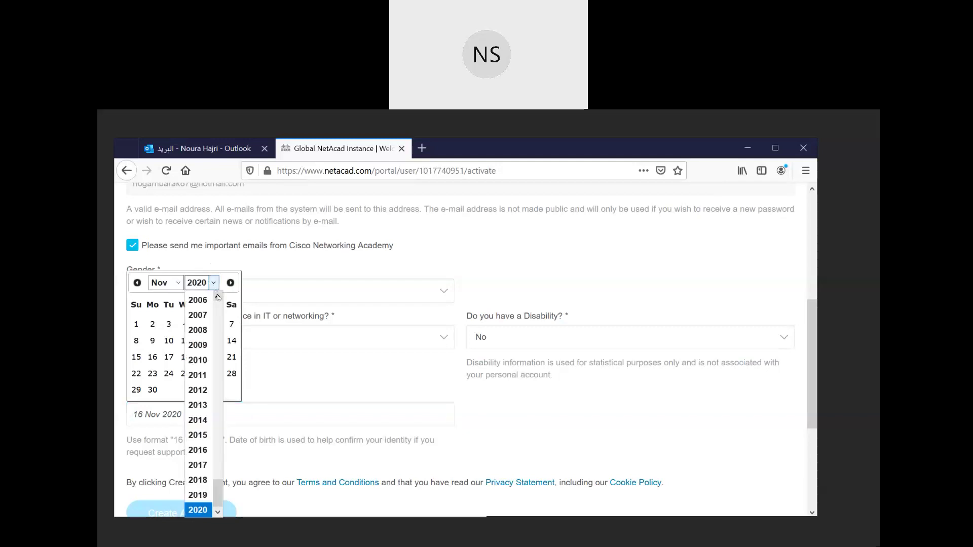
{"action": "left_click_drag", "start_coordinate": [218, 297], "coordinate": [218, 298]}
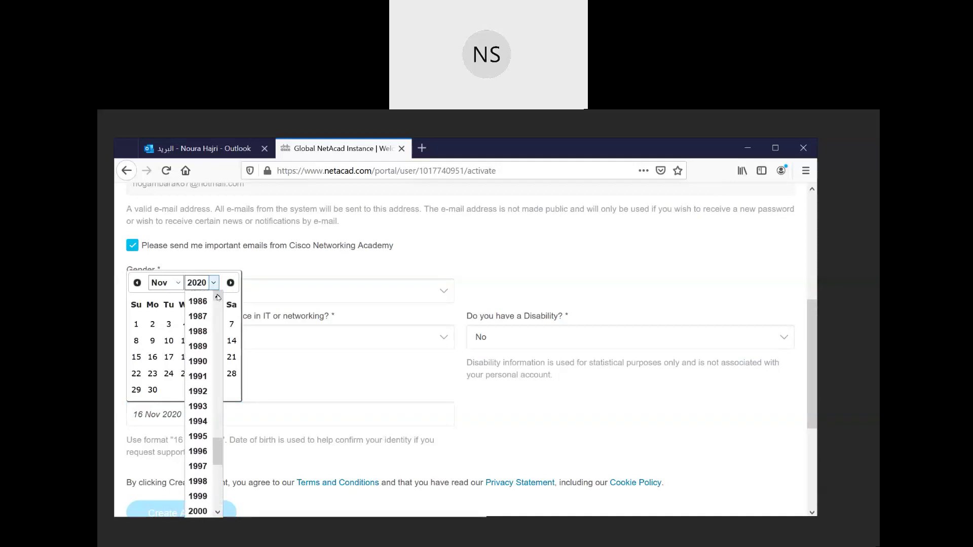
{"action": "left_click", "coordinate": [201, 316]}
{"action": "left_click", "coordinate": [178, 284]}
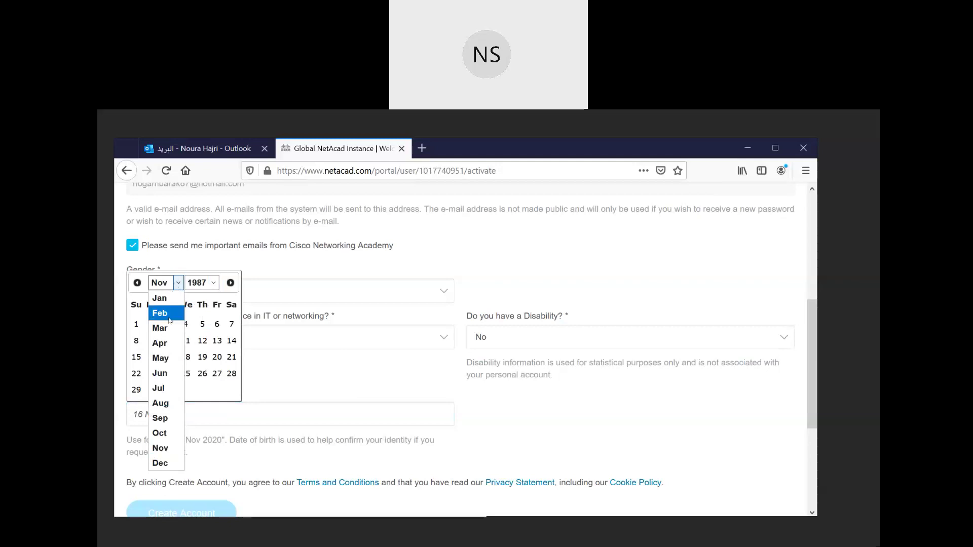
{"action": "left_click", "coordinate": [168, 340]}
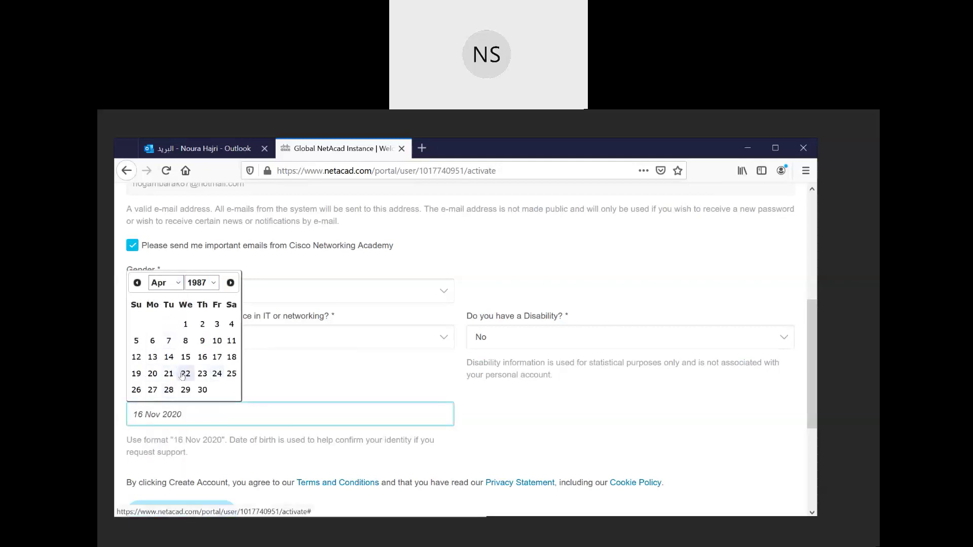
{"action": "left_click", "coordinate": [186, 374]}
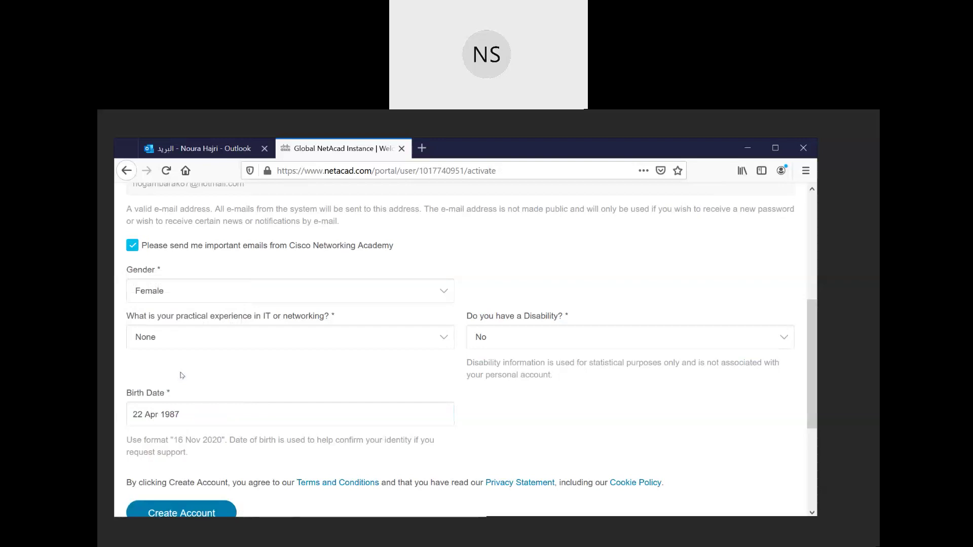
{"action": "scroll", "coordinate": [181, 375], "scroll_direction": "down", "scroll_amount": 3}
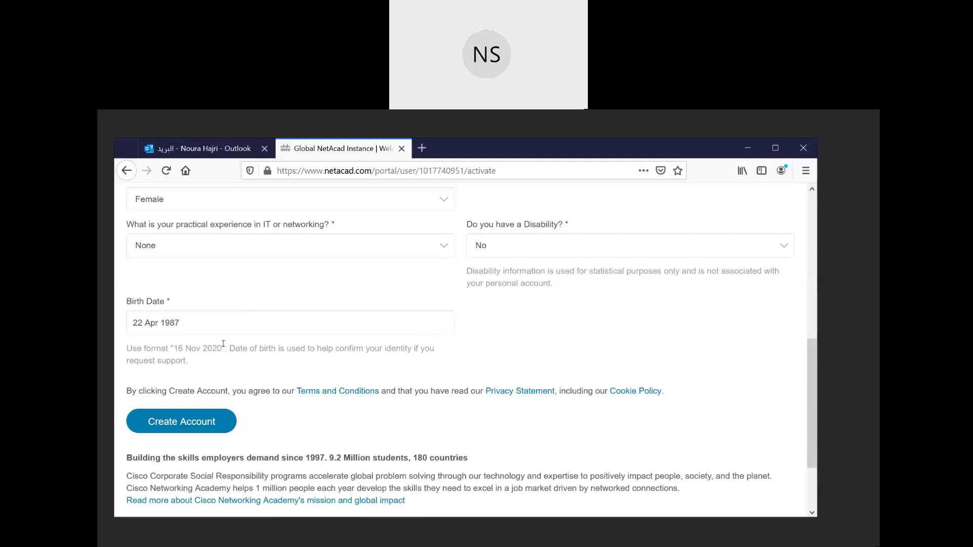
{"action": "left_click", "coordinate": [164, 318]}
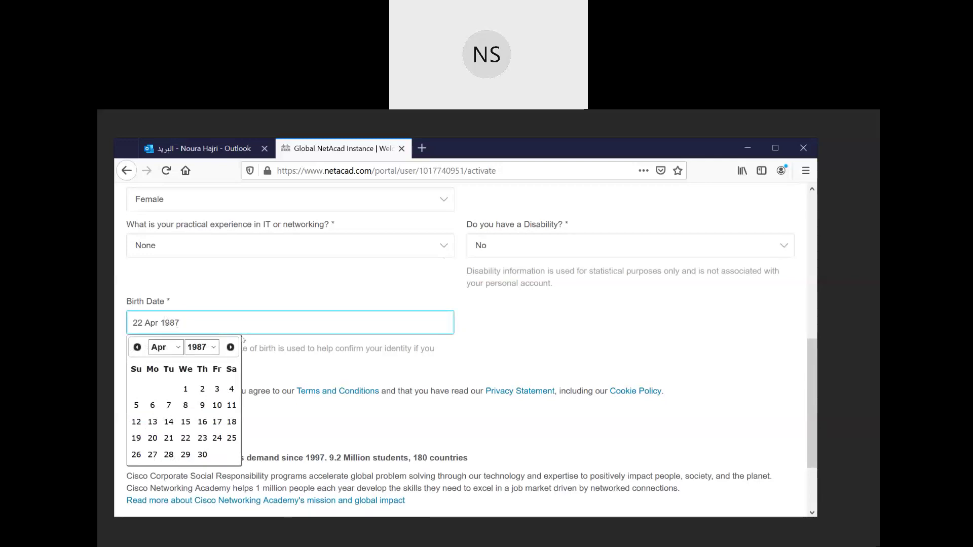
{"action": "left_click", "coordinate": [305, 343]}
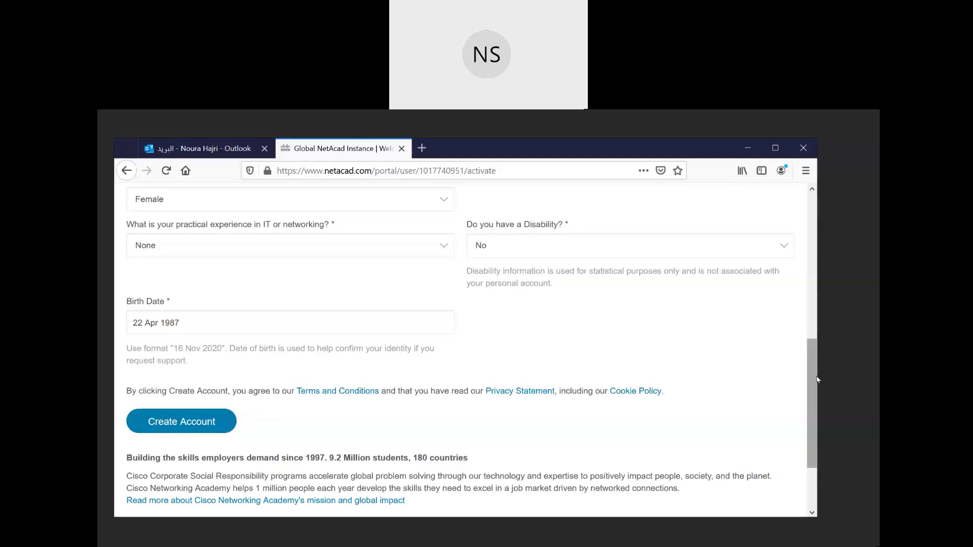
{"action": "scroll", "coordinate": [817, 380], "scroll_direction": "up", "scroll_amount": 5}
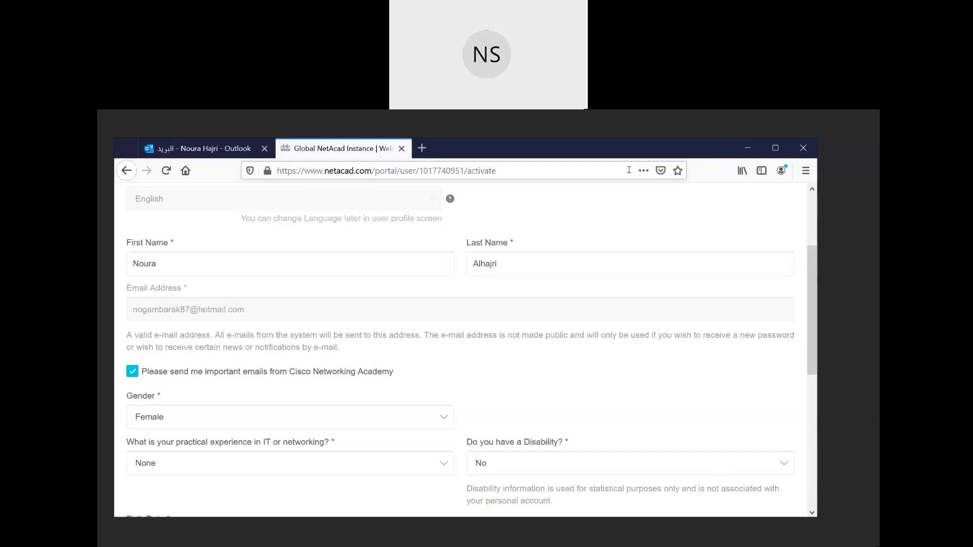
{"action": "left_click", "coordinate": [810, 283]}
{"action": "left_click_drag", "start_coordinate": [810, 283], "coordinate": [814, 312]}
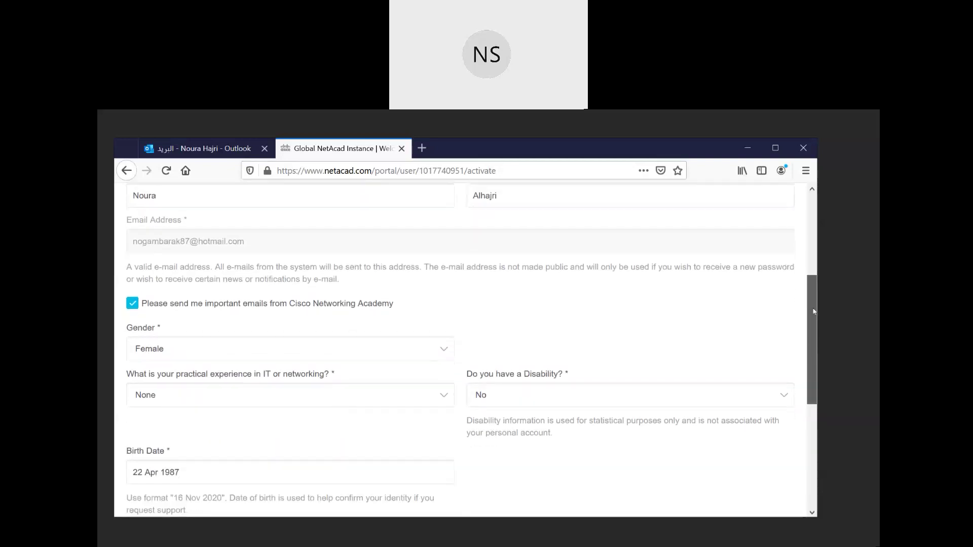
{"action": "left_click_drag", "start_coordinate": [814, 311], "coordinate": [815, 327]}
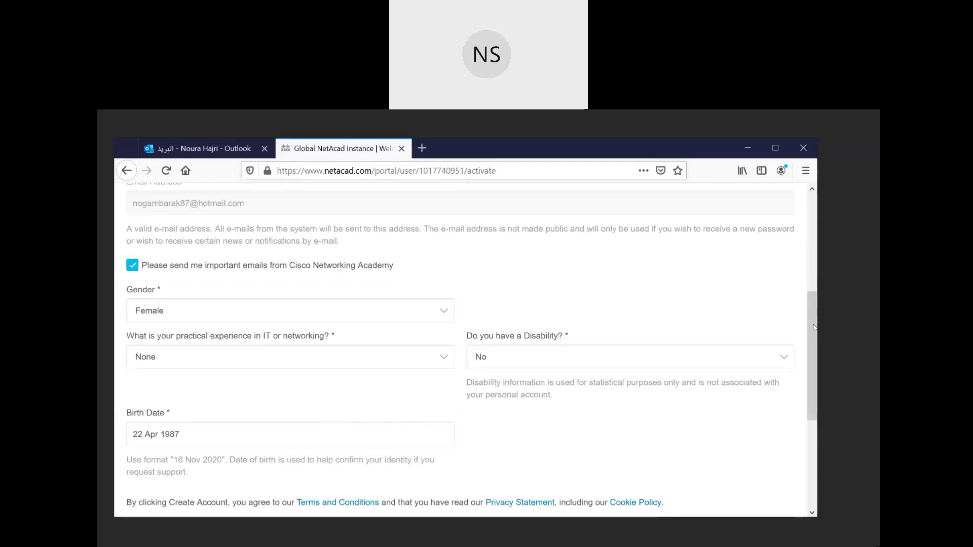
{"action": "left_click_drag", "start_coordinate": [814, 327], "coordinate": [810, 351]}
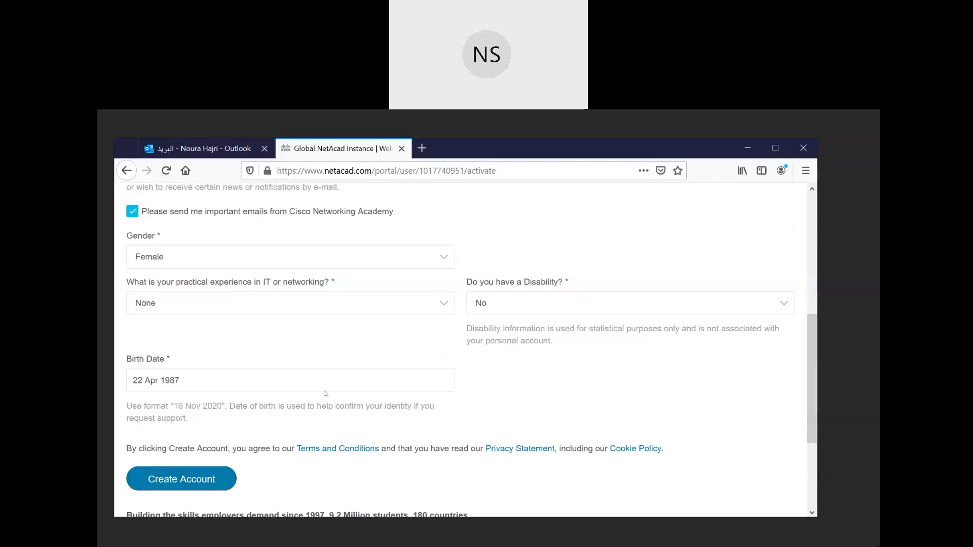
Step: Create the account and close the Let's start learning! popup to see the Linux course
{"action": "left_click", "coordinate": [196, 484]}
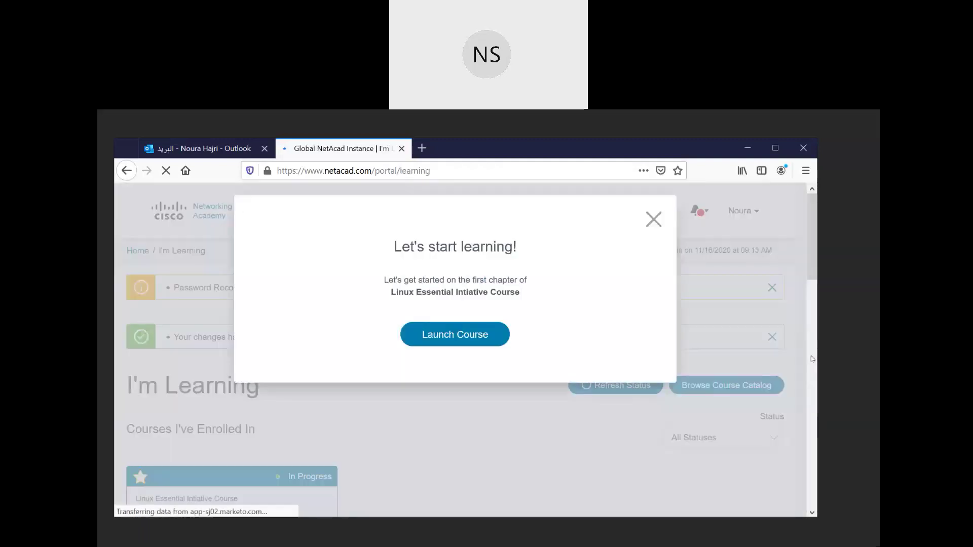
{"action": "left_click", "coordinate": [654, 218]}
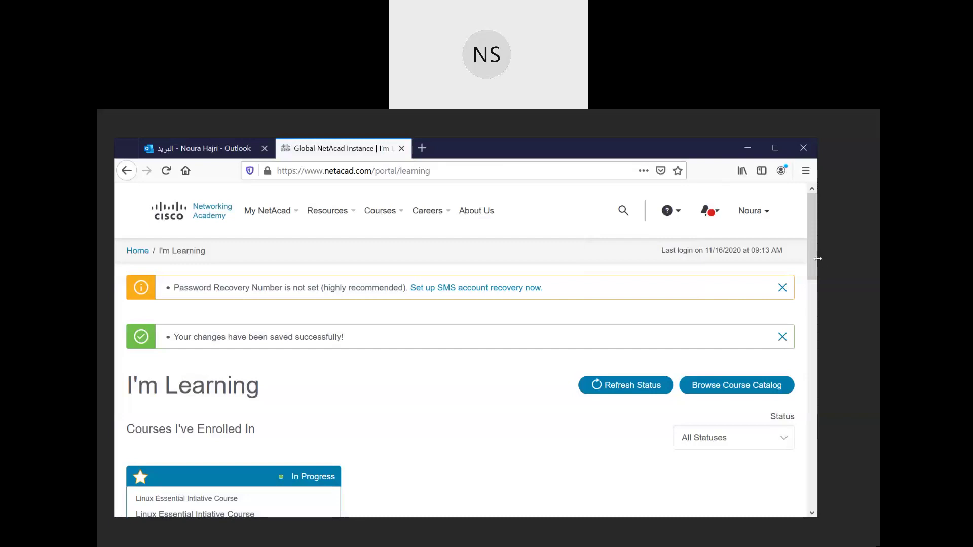
{"action": "mouse_move", "coordinate": [809, 257]}
{"action": "left_mouse_down"}
{"action": "mouse_move", "coordinate": [810, 345]}
{"action": "mouse_move", "coordinate": [808, 254]}
{"action": "left_mouse_up"}
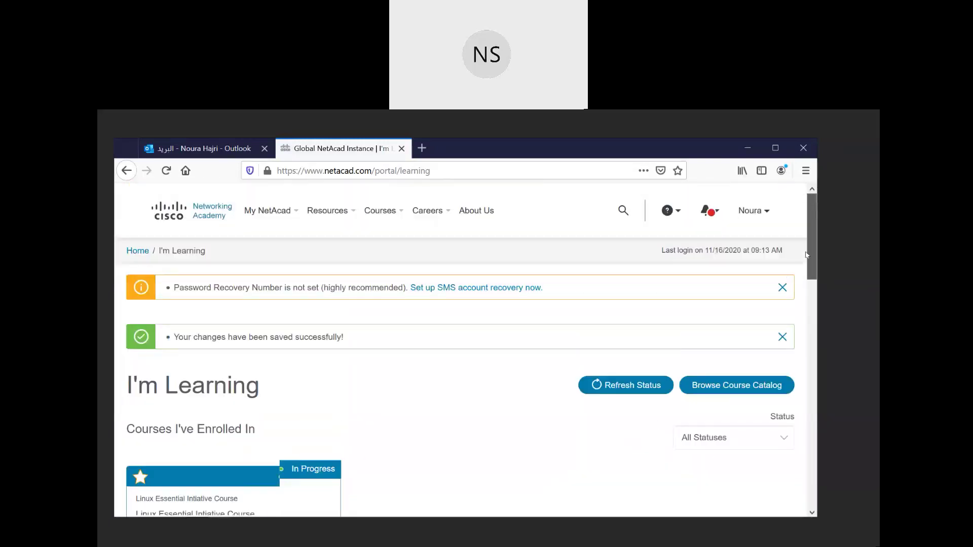